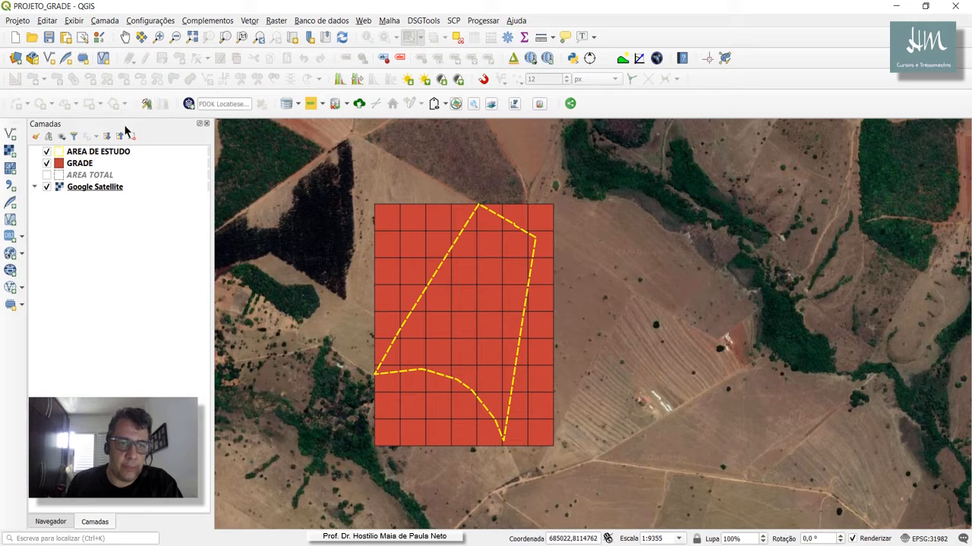
Open the Pontos regulares tool and take the input extent from the AREA DE ESTUDO layer
{"action": "left_click", "coordinate": [104, 155]}
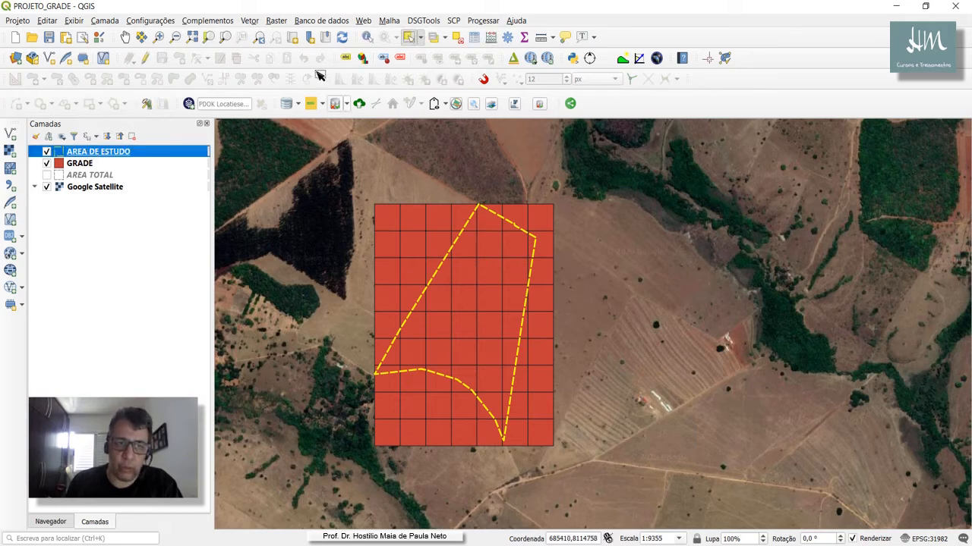
{"action": "left_click", "coordinate": [250, 21]}
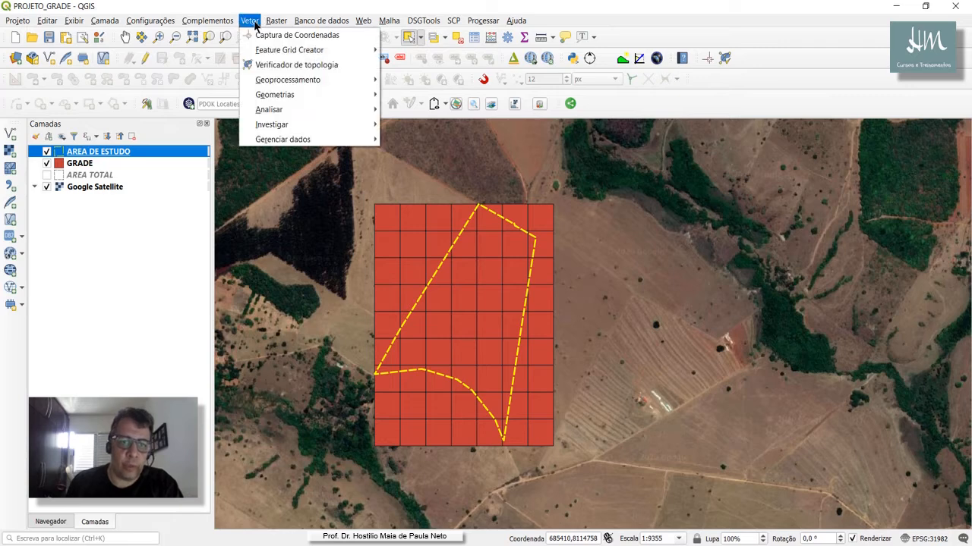
{"action": "mouse_move", "coordinate": [287, 128]}
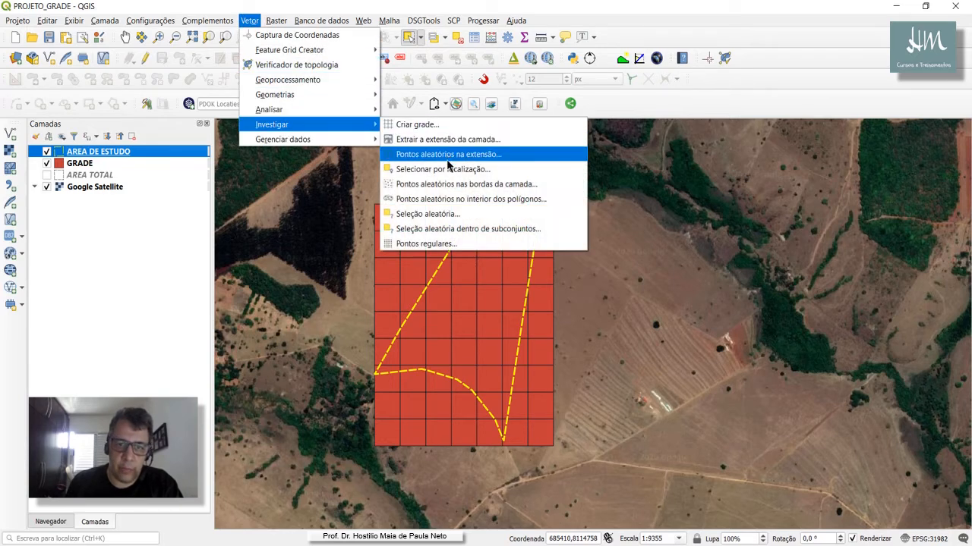
{"action": "left_click", "coordinate": [422, 244]}
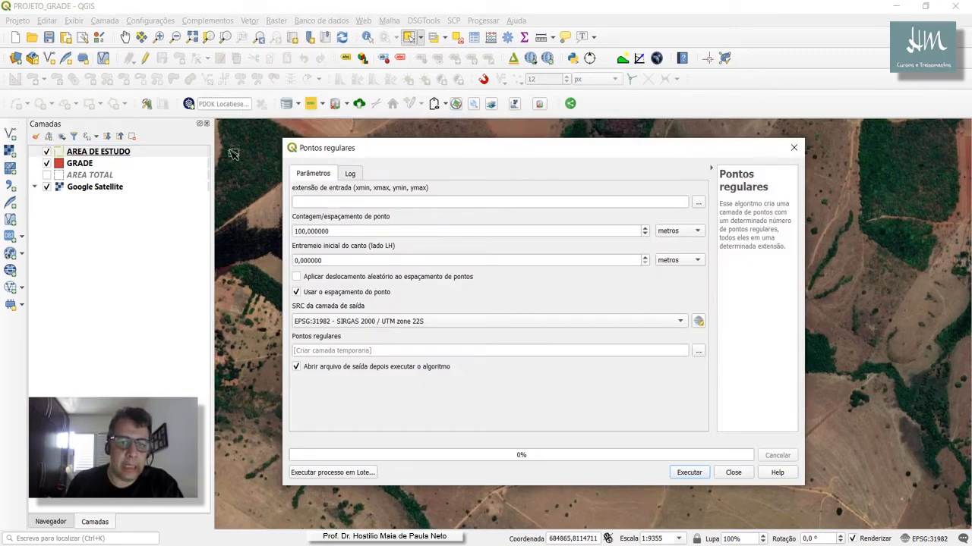
{"action": "left_click", "coordinate": [698, 203]}
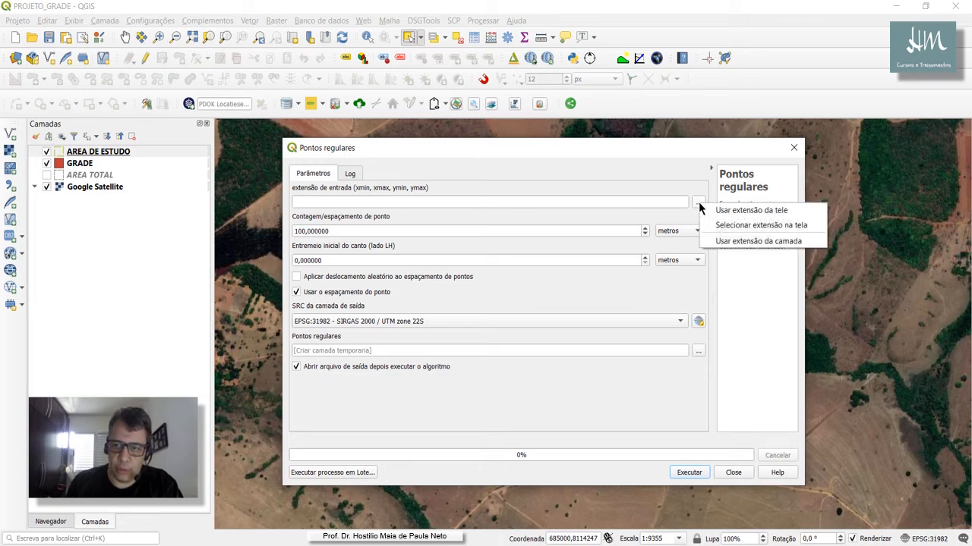
{"action": "left_click", "coordinate": [731, 242]}
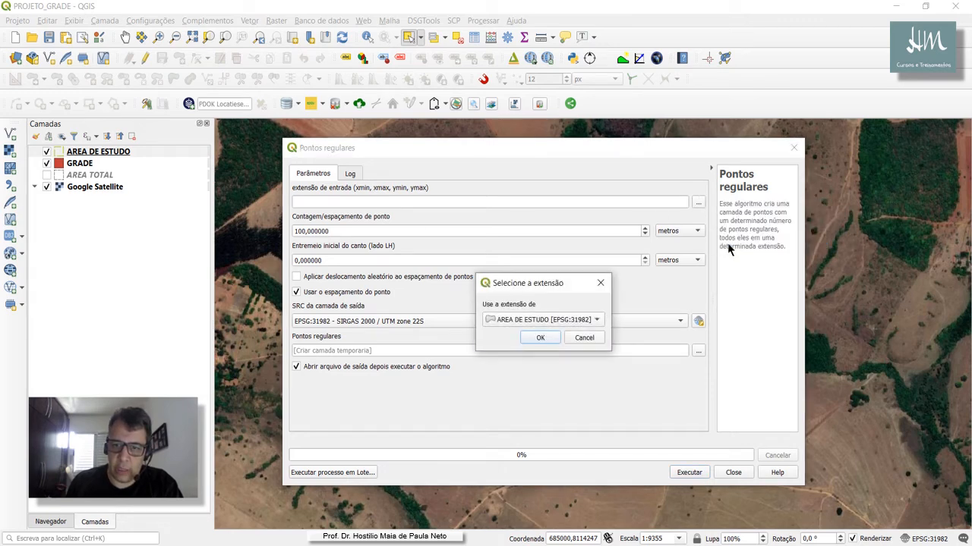
{"action": "left_click", "coordinate": [574, 322]}
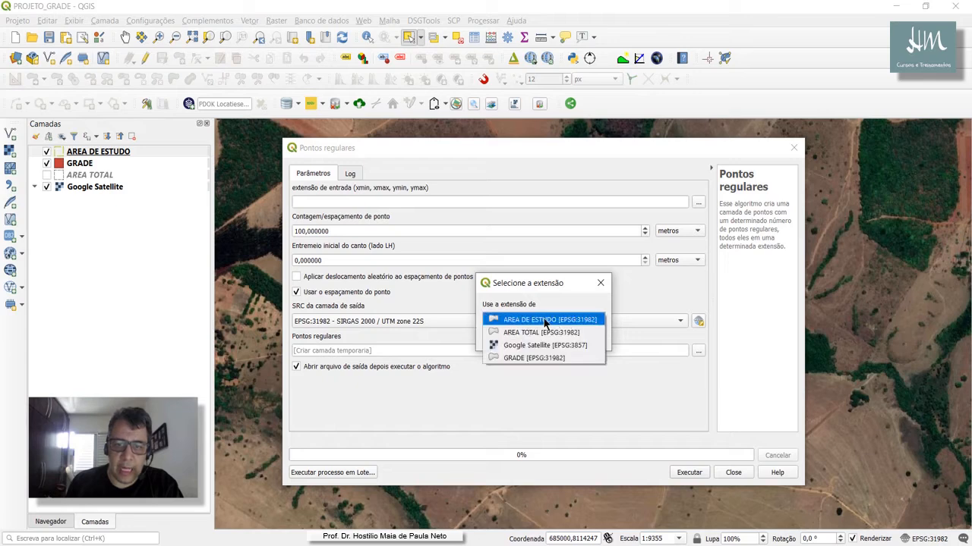
{"action": "left_click", "coordinate": [545, 321]}
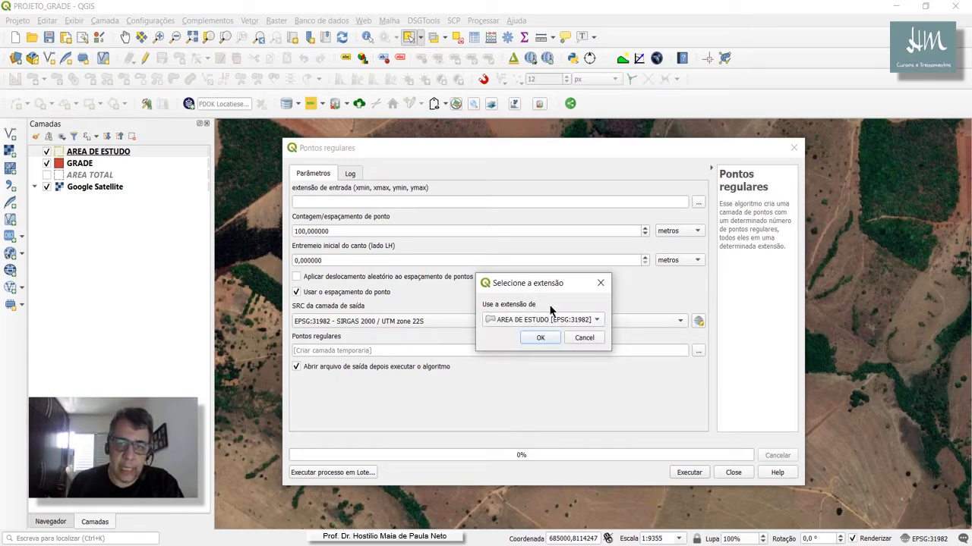
{"action": "left_click", "coordinate": [540, 337]}
{"action": "left_click_drag", "start_coordinate": [507, 145], "coordinate": [831, 145]}
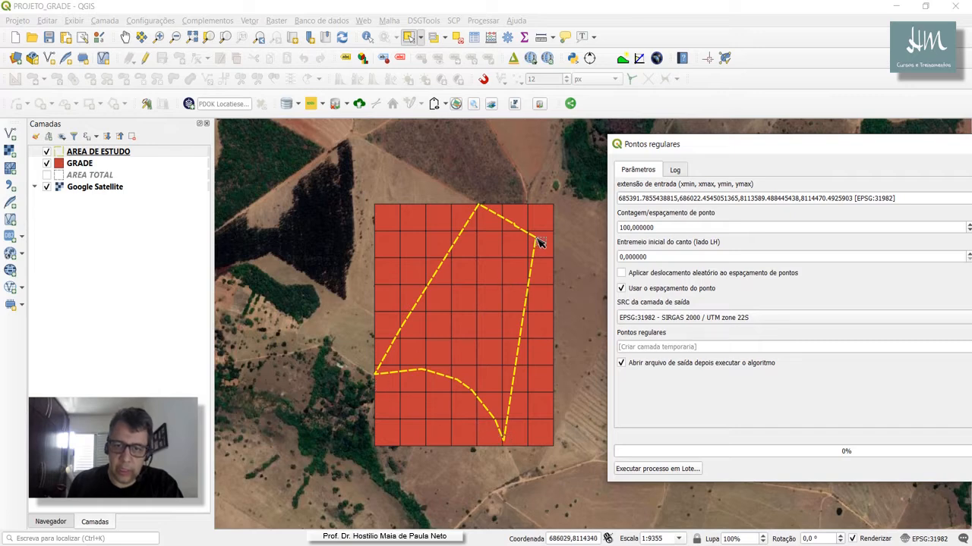
{"action": "left_click_drag", "start_coordinate": [830, 148], "coordinate": [537, 159]}
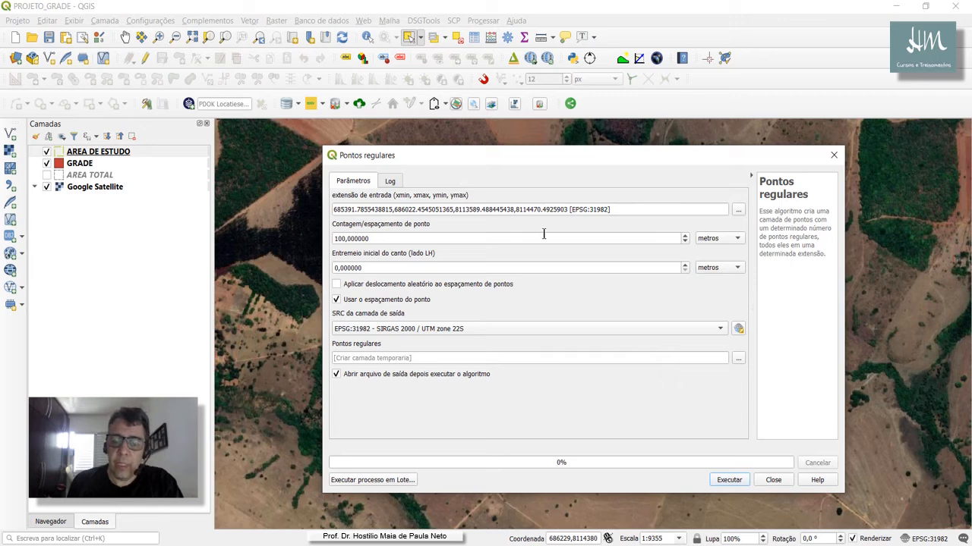
Generate the regular points with an initial corner inset of 50 metres, saved as the shapefile PONTOS DE AMOSTRA in the AP_grade folder
{"action": "double_click", "coordinate": [352, 267]}
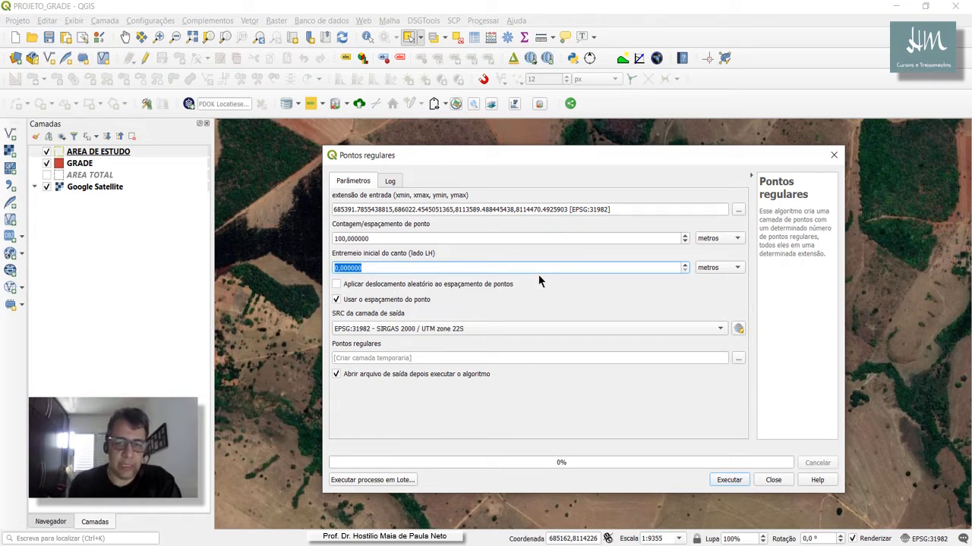
{"action": "type", "text": "50"}
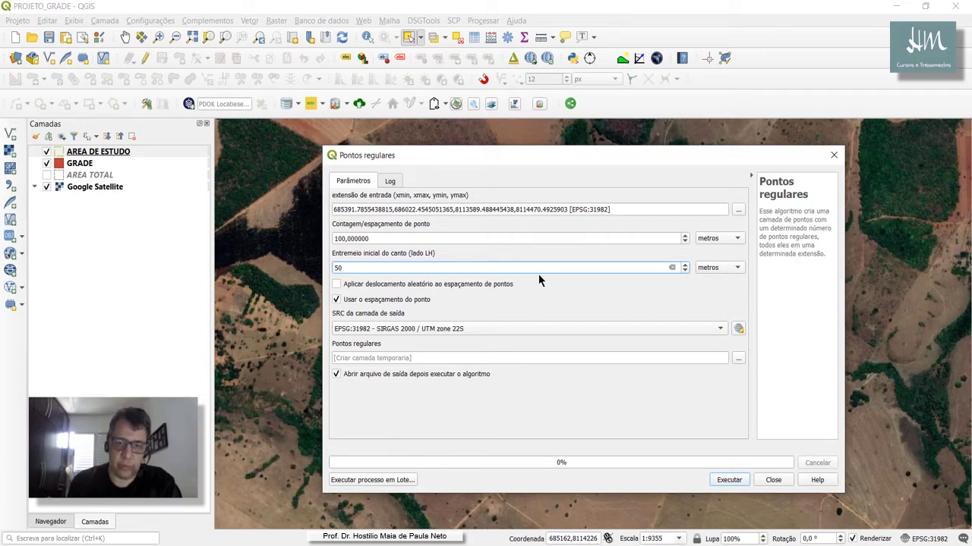
{"action": "left_click", "coordinate": [737, 358]}
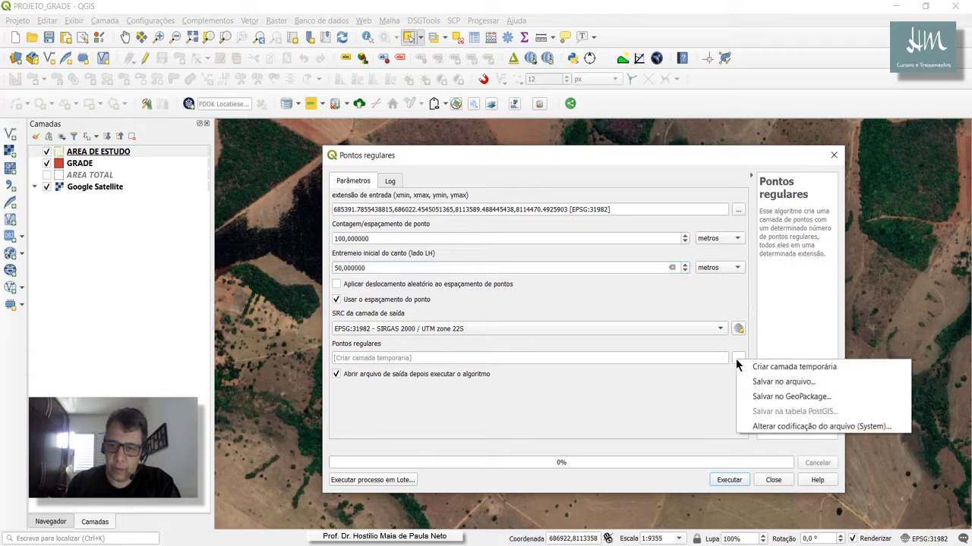
{"action": "left_click", "coordinate": [767, 386]}
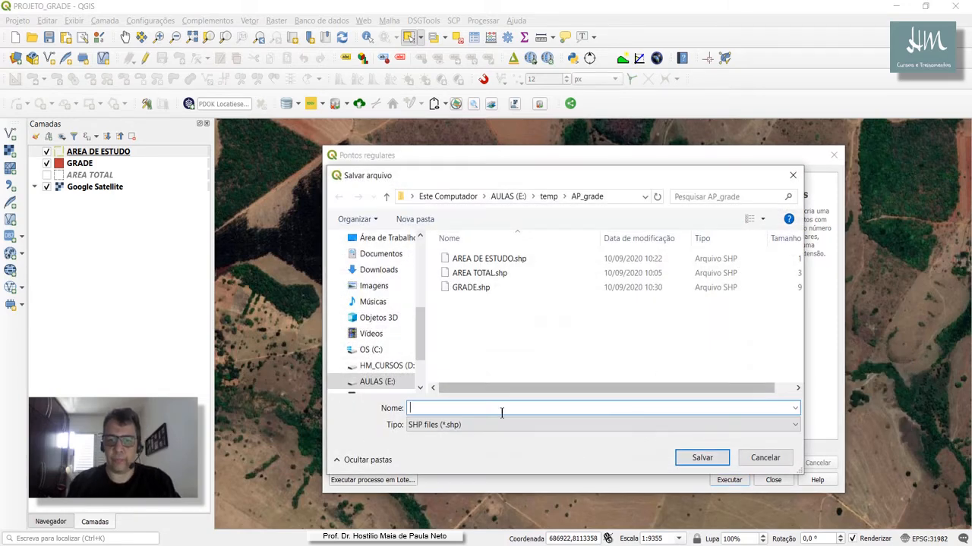
{"action": "type", "text": "PONTO"}
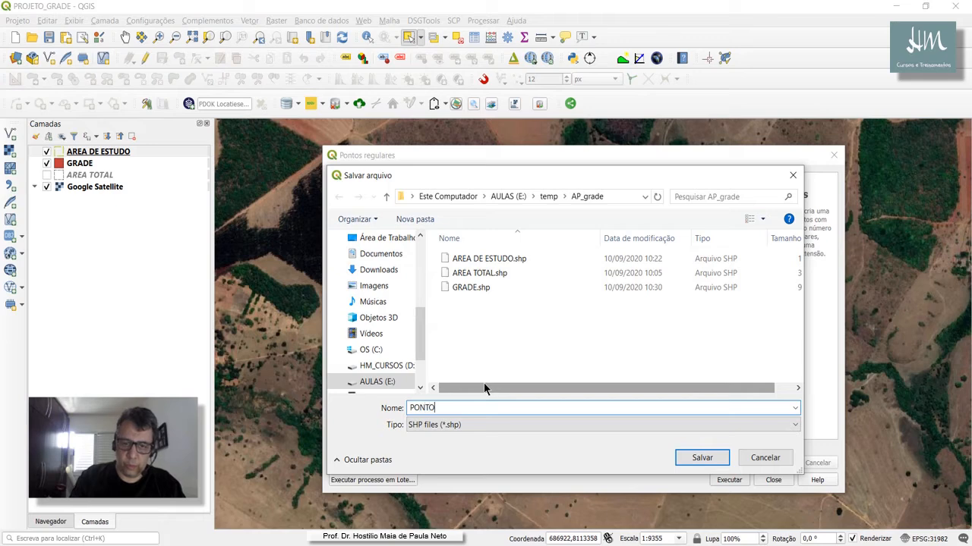
{"action": "type", "text": "S DE A"}
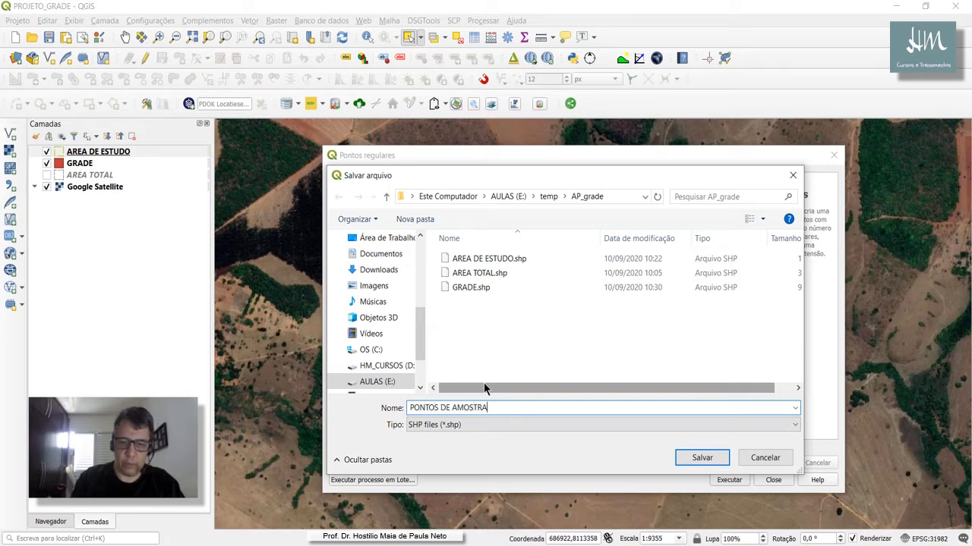
{"action": "type", "text": "MOSTRA"}
{"action": "left_click", "coordinate": [701, 459]}
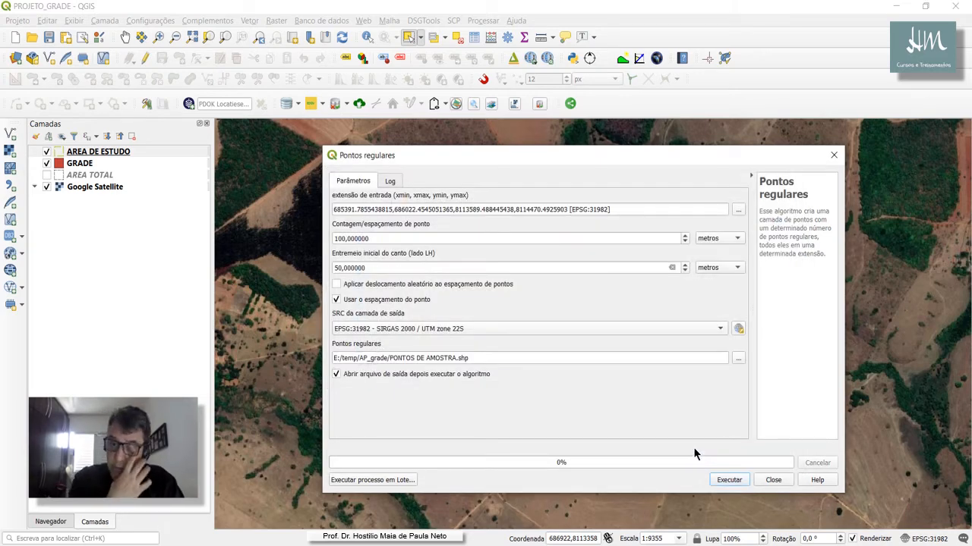
{"action": "left_click", "coordinate": [731, 480]}
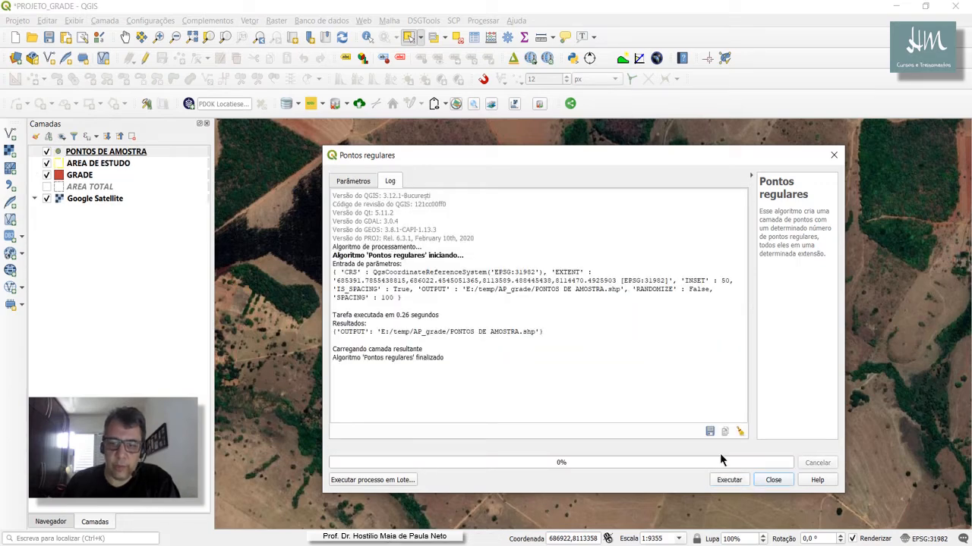
{"action": "left_click", "coordinate": [774, 480]}
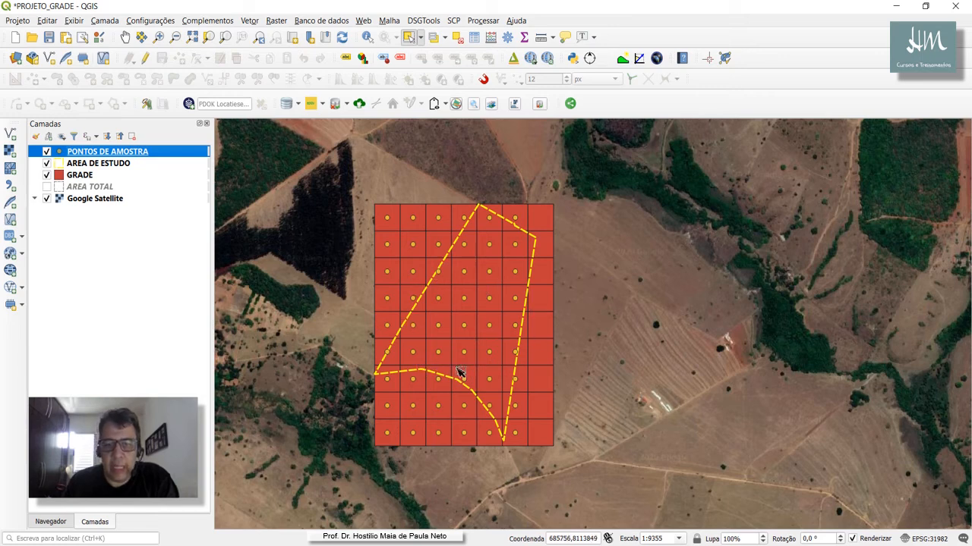
Select by location the PONTOS DE AMOSTRA features that intersect or are within AREA DE ESTUDO, adding the "estão dentro de" predicate
{"action": "left_click", "coordinate": [250, 20]}
{"action": "mouse_move", "coordinate": [278, 114]}
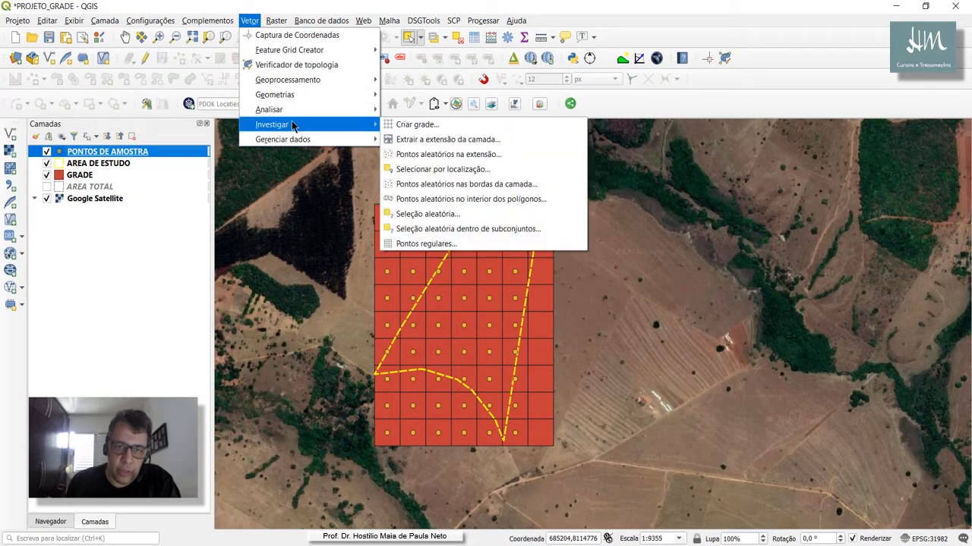
{"action": "left_click", "coordinate": [444, 169]}
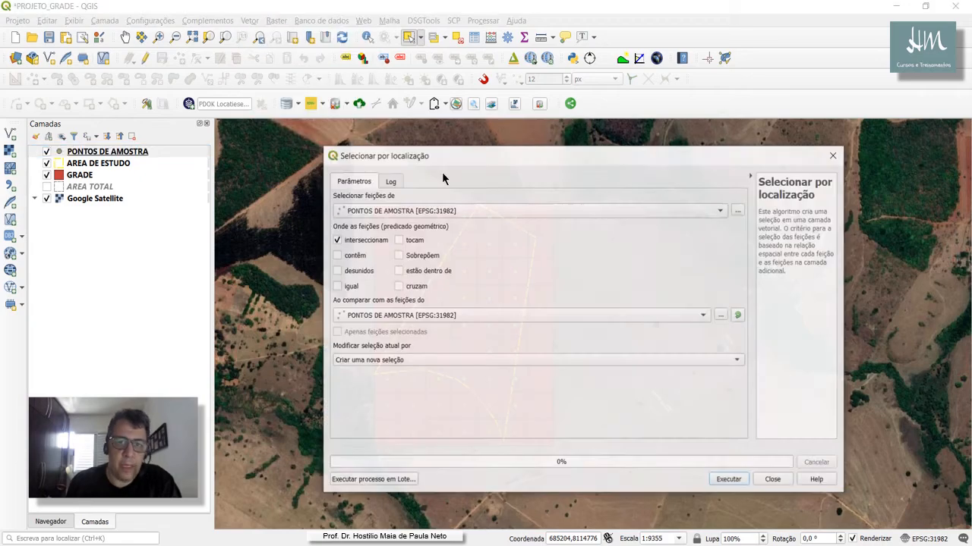
{"action": "left_click_drag", "start_coordinate": [445, 157], "coordinate": [566, 170]}
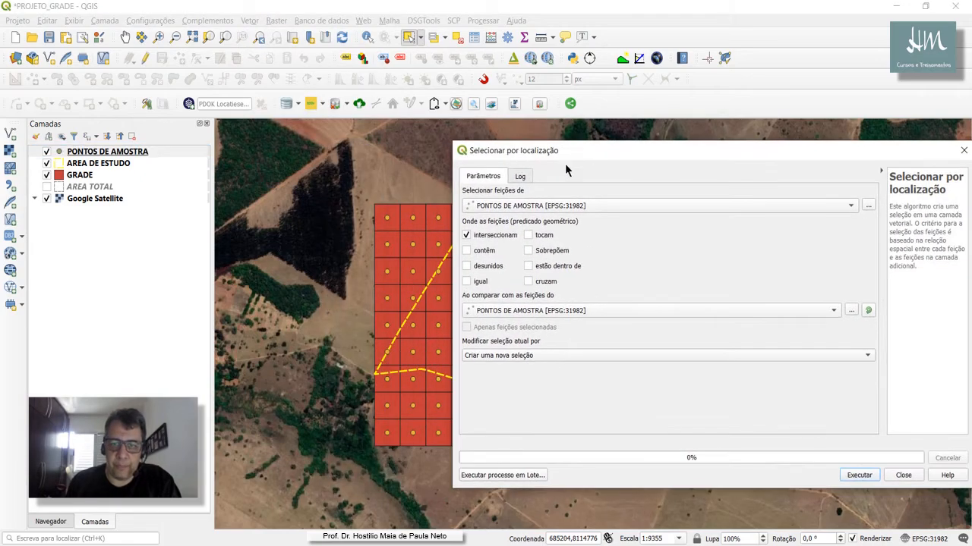
{"action": "left_click_drag", "start_coordinate": [453, 237], "coordinate": [596, 220]}
{"action": "left_click_drag", "start_coordinate": [725, 150], "coordinate": [694, 148]}
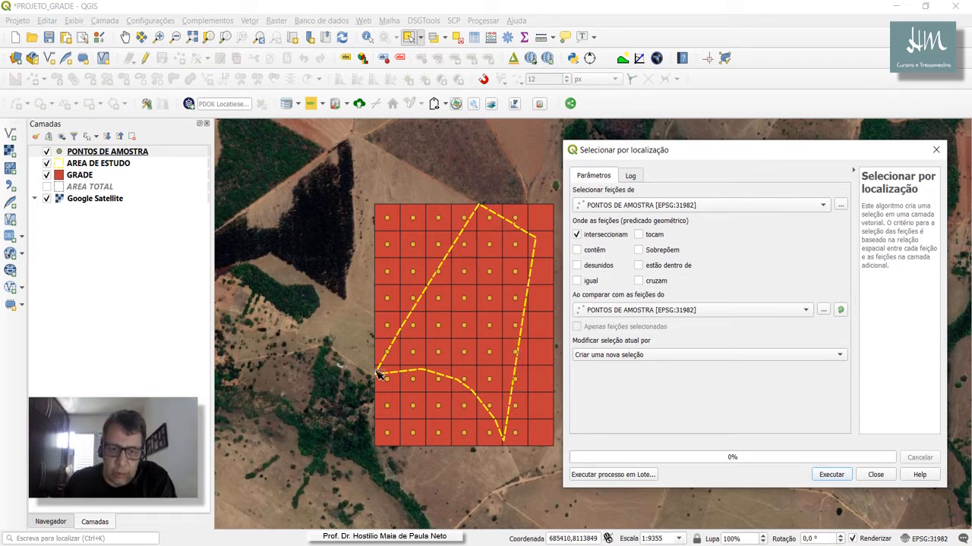
{"action": "left_click", "coordinate": [681, 209]}
{"action": "left_click", "coordinate": [662, 206]}
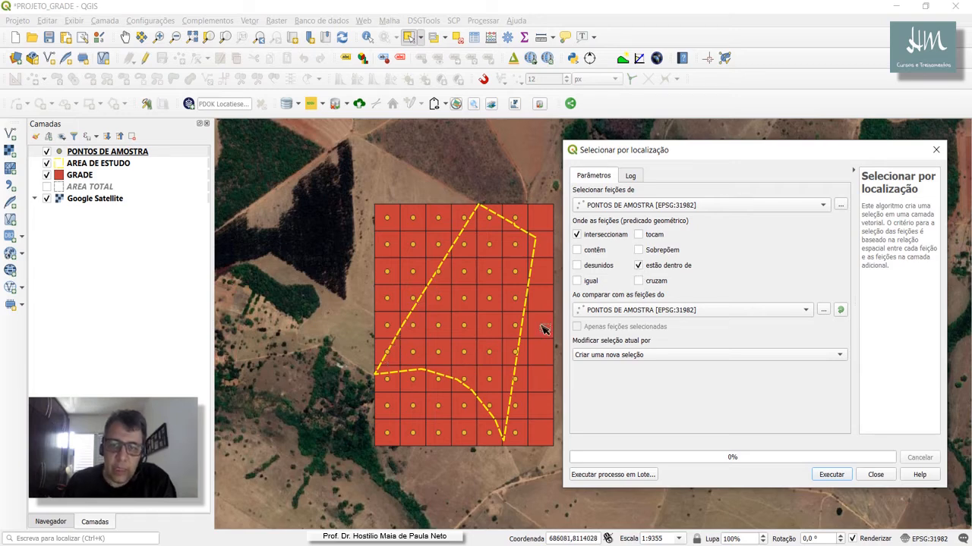
{"action": "left_click", "coordinate": [662, 307]}
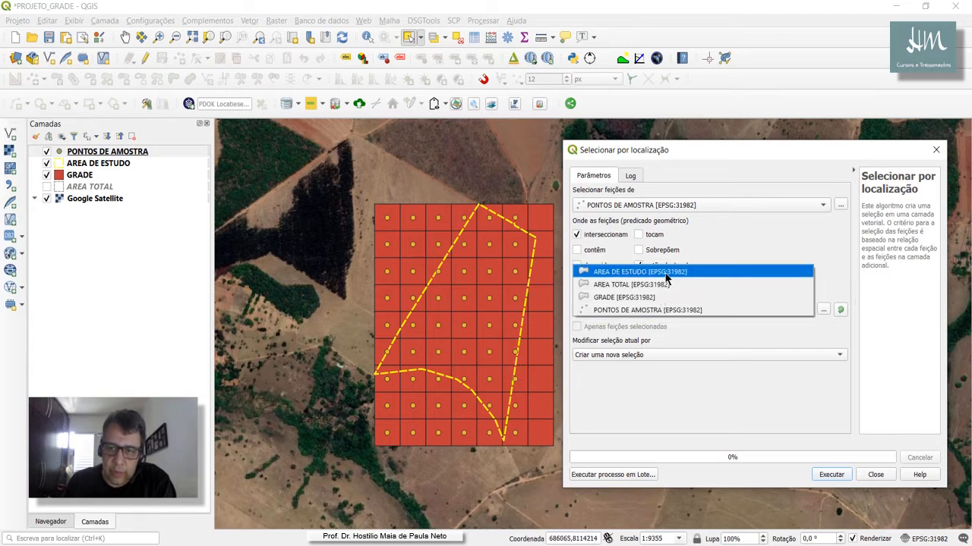
{"action": "left_click", "coordinate": [663, 274]}
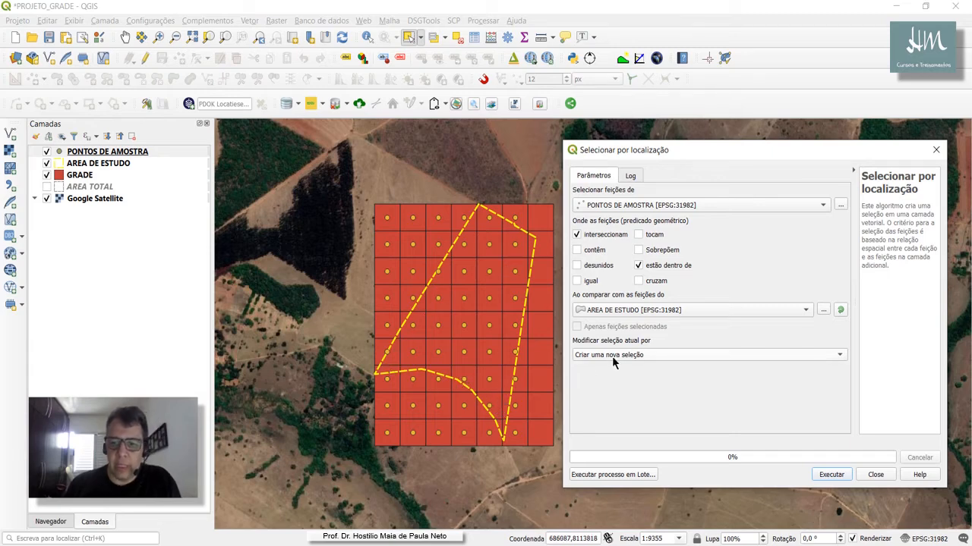
{"action": "left_click", "coordinate": [831, 475]}
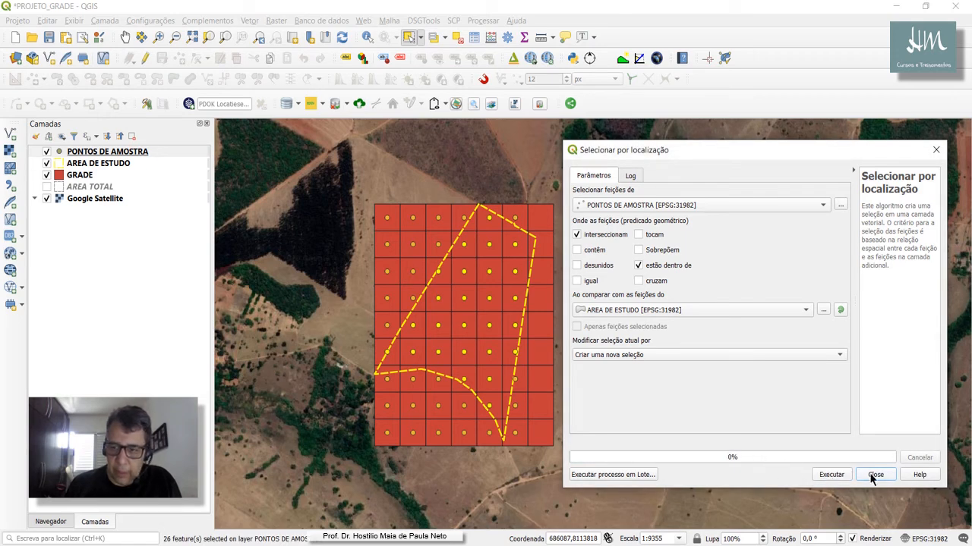
{"action": "left_click", "coordinate": [875, 475]}
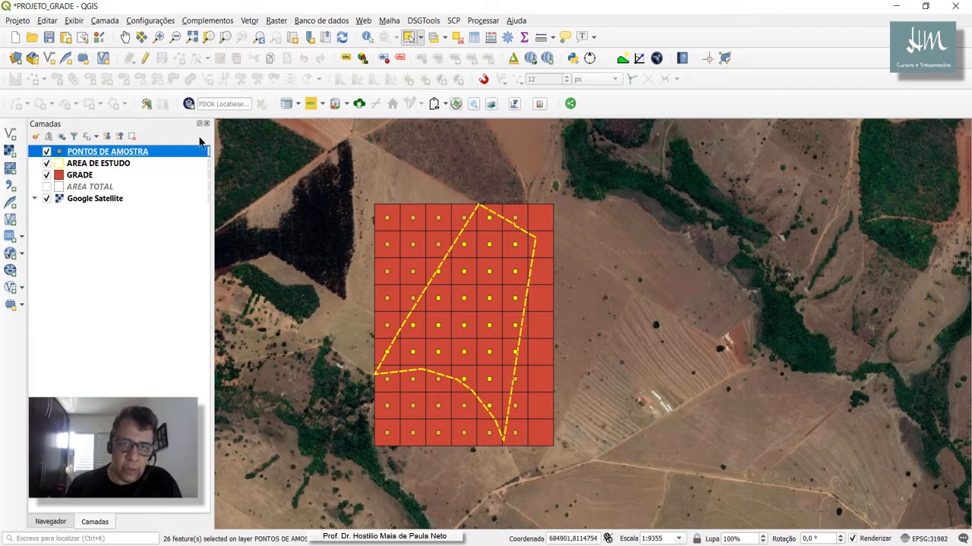
Examine which records are selected in the PONTOS DE AMOSTRA attribute table, and close the table
{"action": "left_click", "coordinate": [475, 38]}
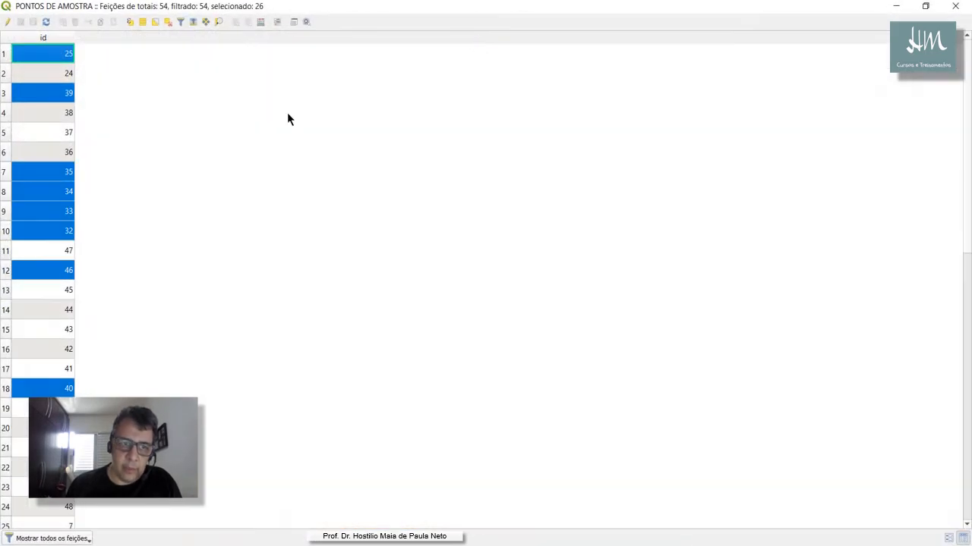
{"action": "scroll", "coordinate": [49, 382], "scroll_direction": "down", "scroll_amount": 6}
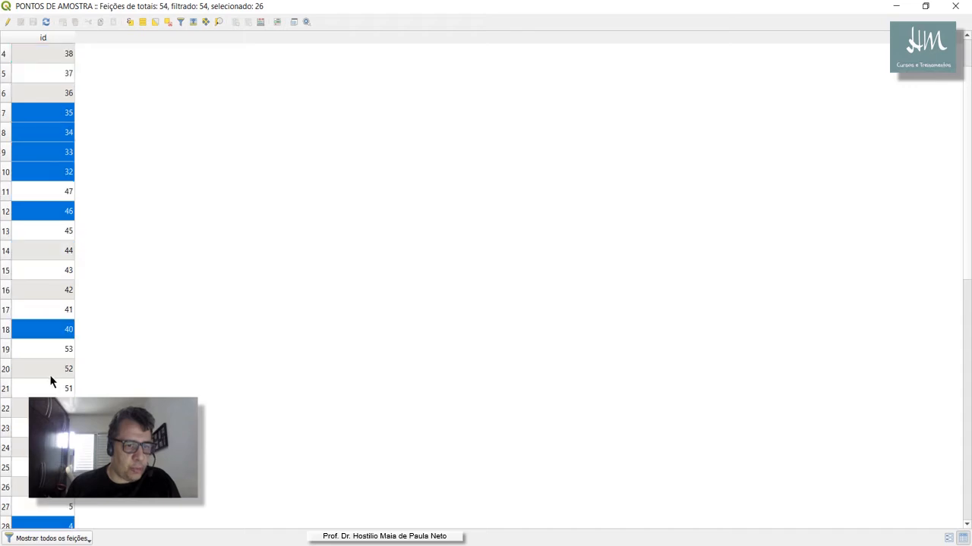
{"action": "scroll", "coordinate": [43, 288], "scroll_direction": "up", "scroll_amount": 6}
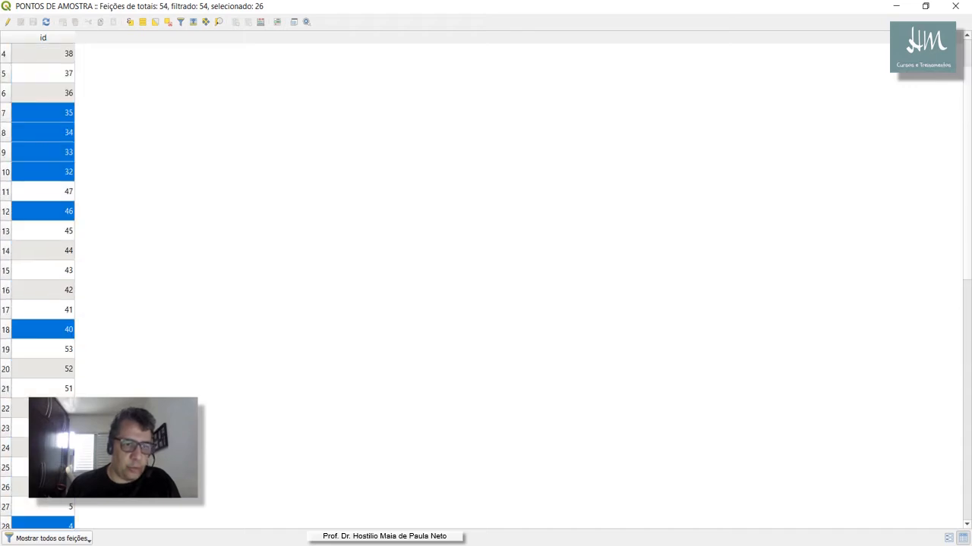
{"action": "left_click", "coordinate": [956, 8]}
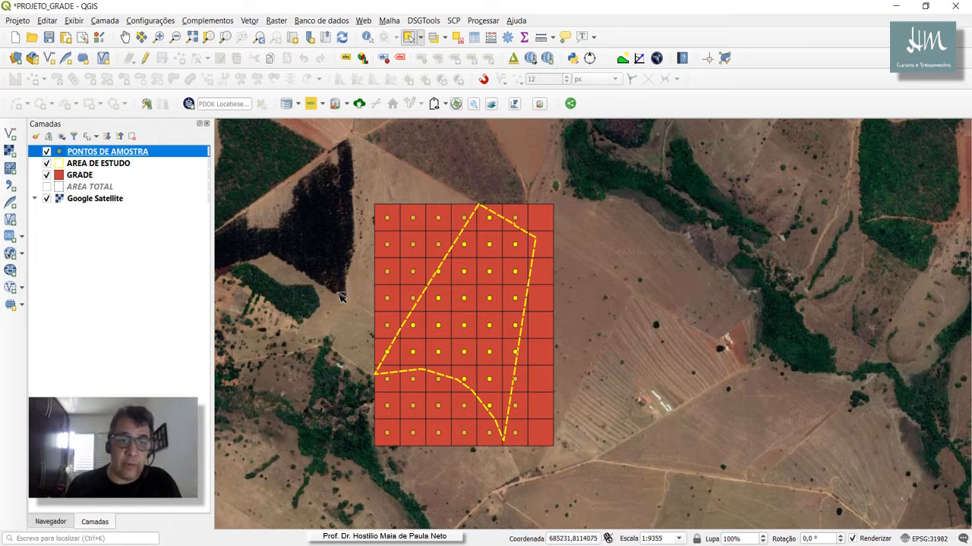
Export only the selected PONTOS DE AMOSTRA features as the shapefile PONTOS SELECIONADOS in the AP_grade folder, adding it to the map
{"action": "right_click", "coordinate": [122, 157]}
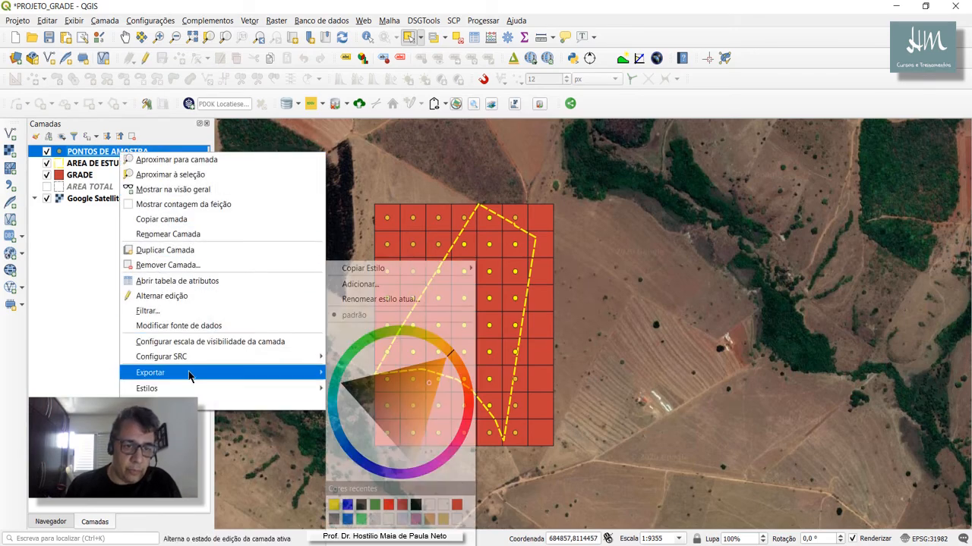
{"action": "mouse_move", "coordinate": [191, 375]}
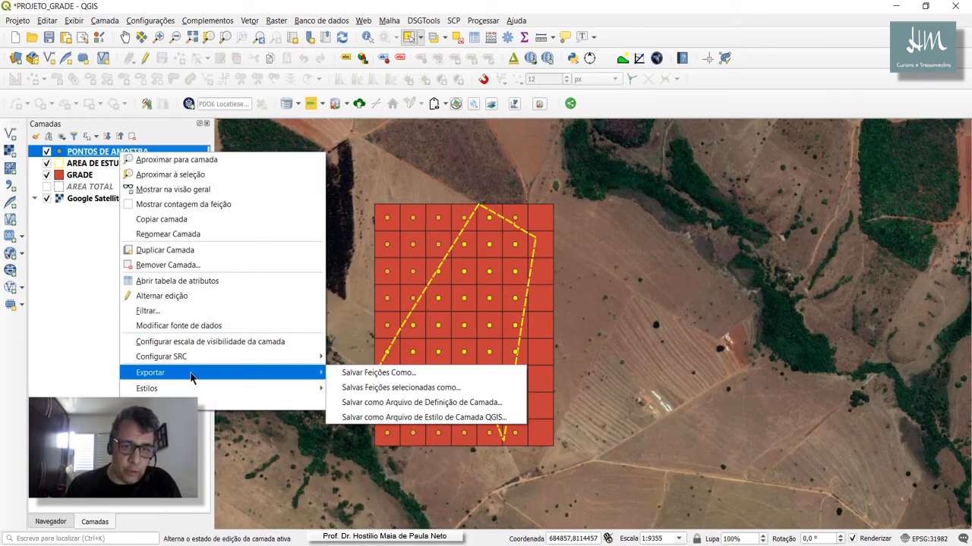
{"action": "left_click", "coordinate": [373, 387]}
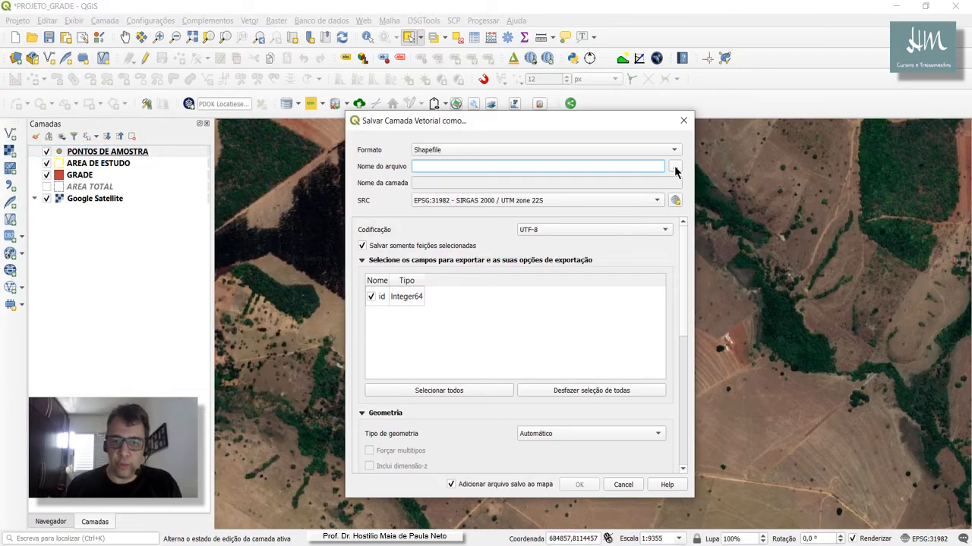
{"action": "left_click", "coordinate": [675, 167]}
{"action": "type", "text": "PO"}
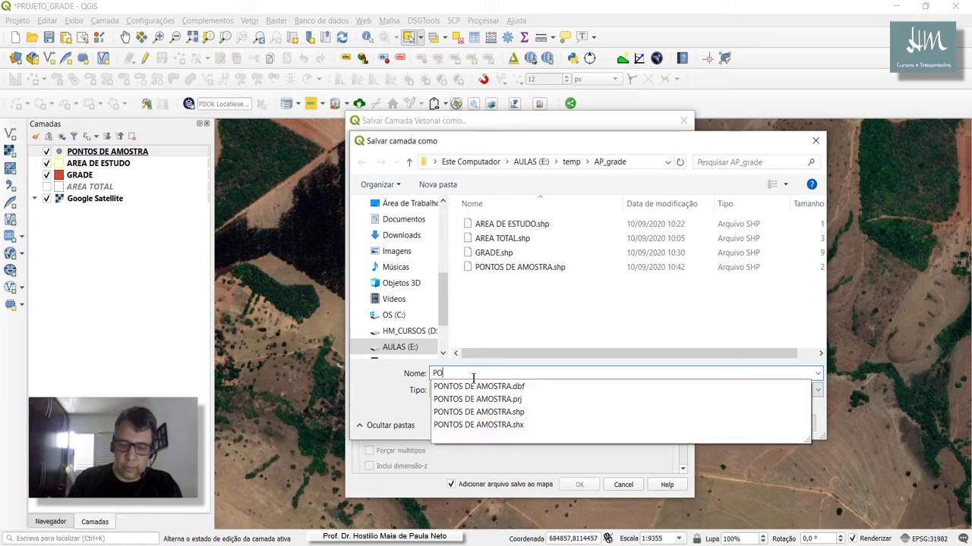
{"action": "type", "text": "NTOS SELECIONADOS"}
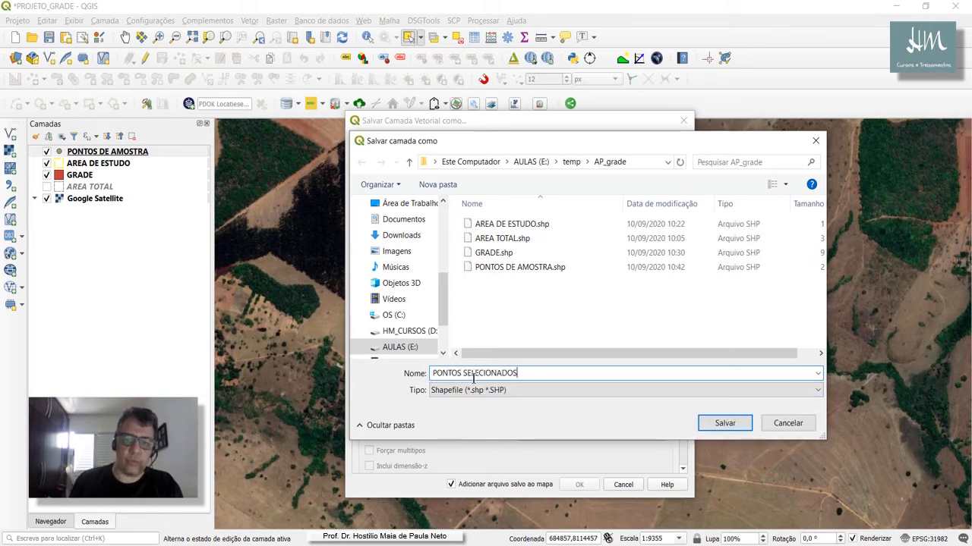
{"action": "right_click", "coordinate": [460, 377]}
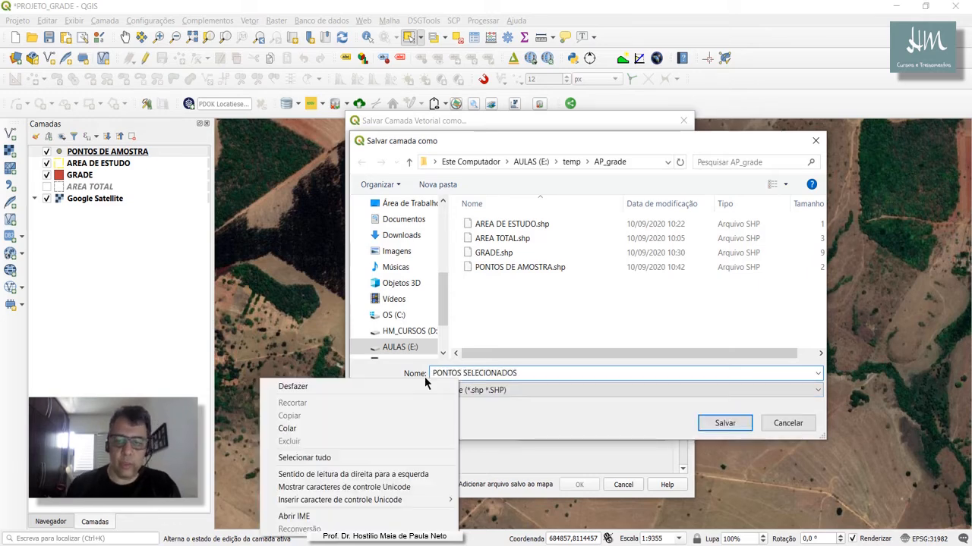
{"action": "left_click", "coordinate": [648, 411]}
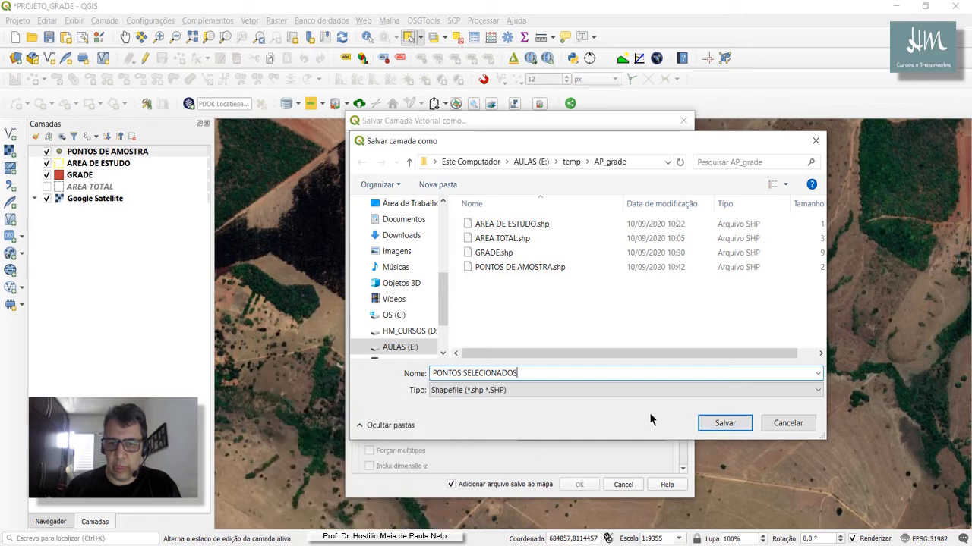
{"action": "left_click", "coordinate": [725, 424]}
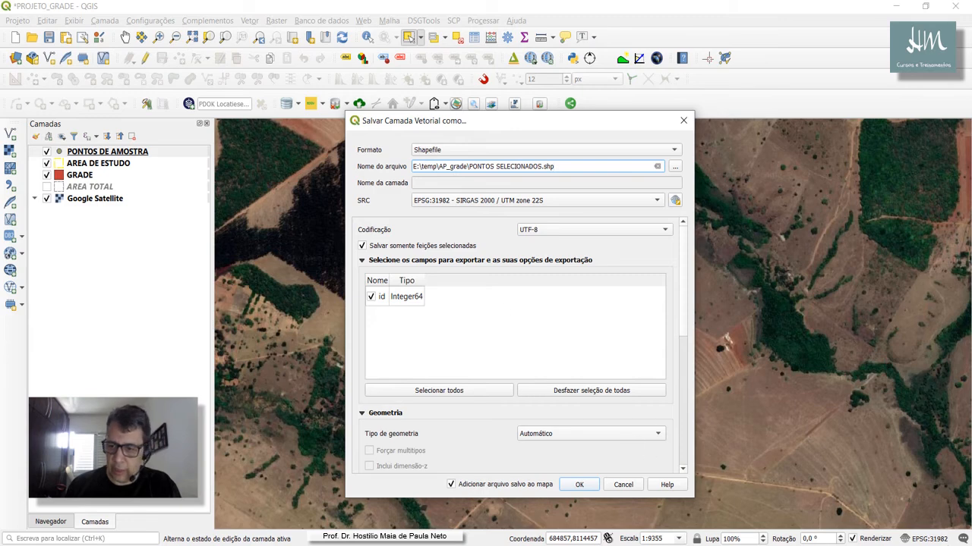
{"action": "left_click", "coordinate": [577, 485]}
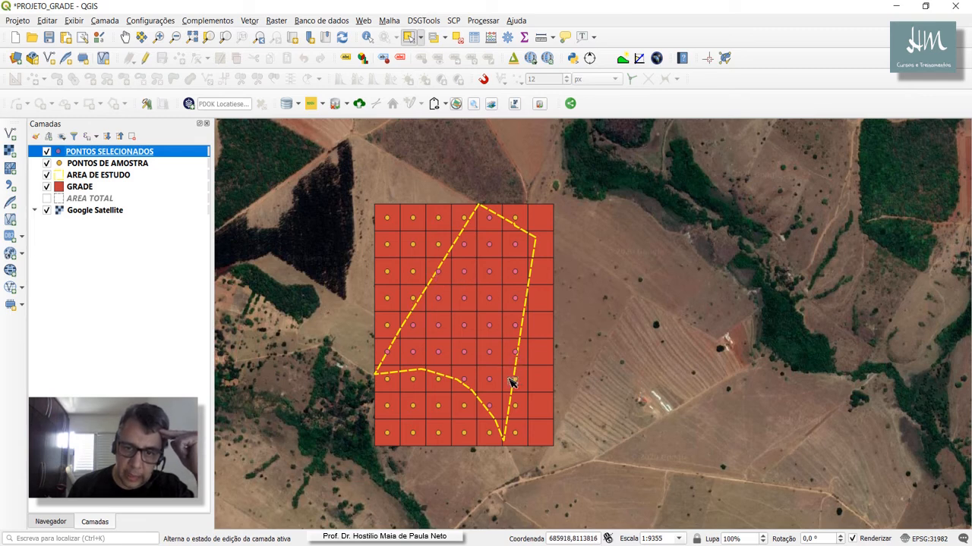
Hide the PONTOS DE AMOSTRA layer and examine how the PONTOS SELECIONADOS points lie along the AREA DE ESTUDO boundary
{"action": "left_click", "coordinate": [46, 164]}
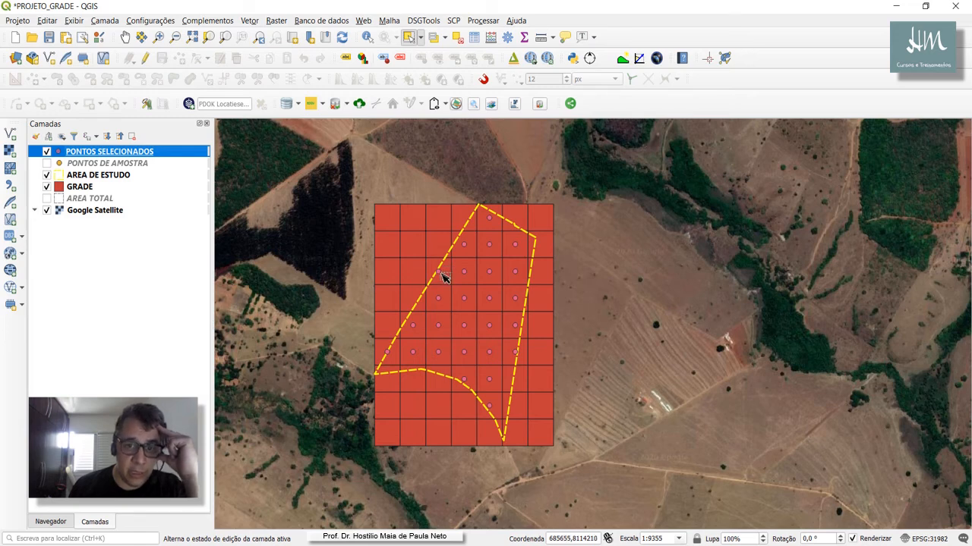
{"action": "scroll", "coordinate": [440, 277], "scroll_direction": "up", "scroll_amount": 3}
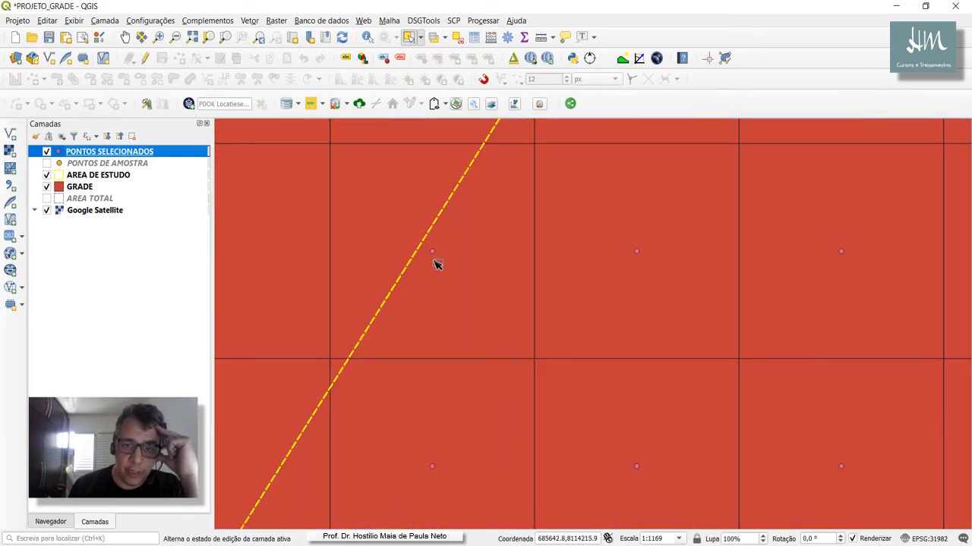
{"action": "left_click_drag", "start_coordinate": [378, 378], "coordinate": [573, 167]}
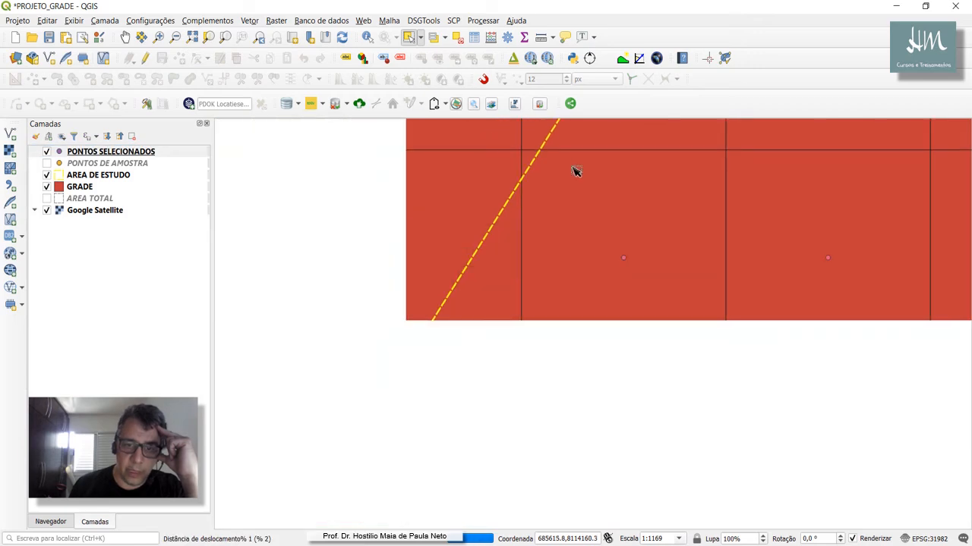
{"action": "scroll", "coordinate": [416, 369], "scroll_direction": "down", "scroll_amount": 1}
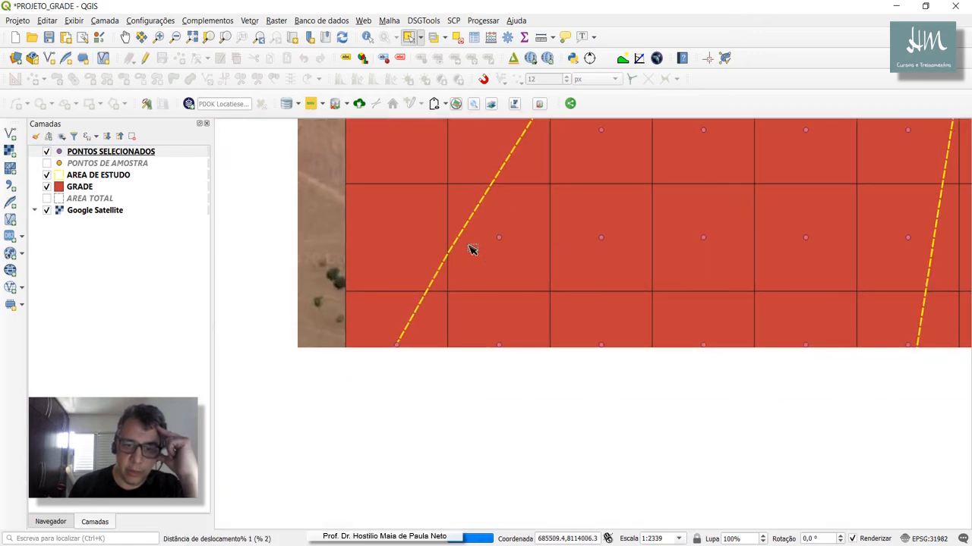
{"action": "scroll", "coordinate": [395, 357], "scroll_direction": "up", "scroll_amount": 4}
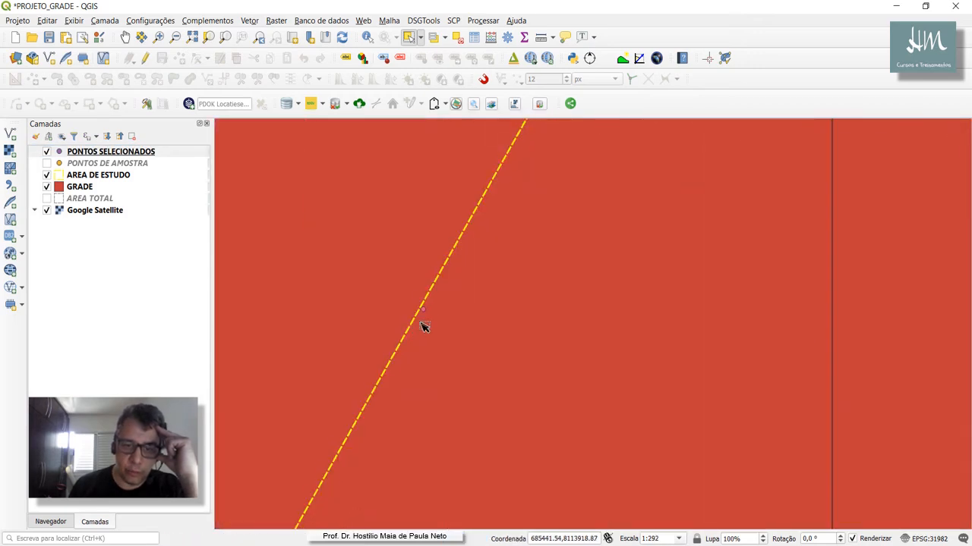
{"action": "scroll", "coordinate": [425, 311], "scroll_direction": "down", "scroll_amount": 3}
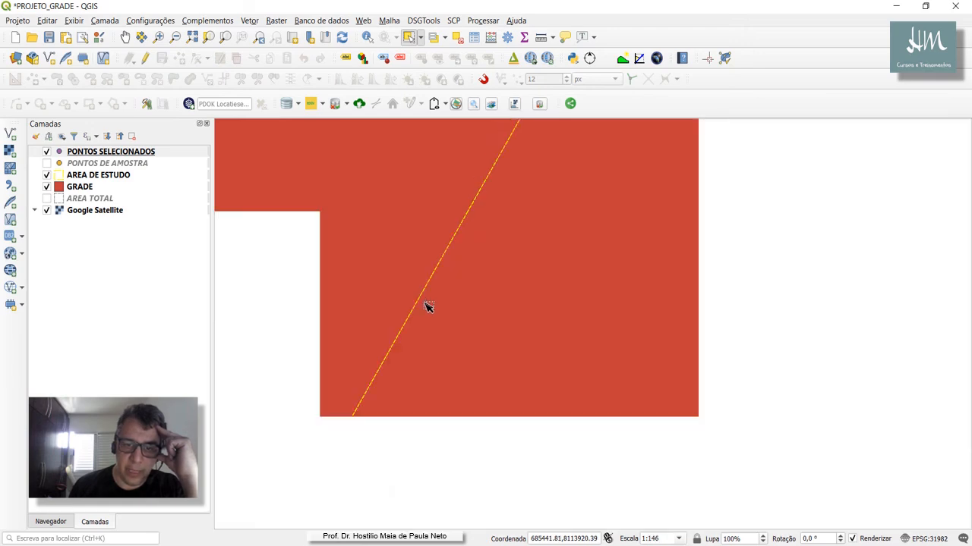
{"action": "scroll", "coordinate": [460, 336], "scroll_direction": "down", "scroll_amount": 1}
{"action": "scroll", "coordinate": [444, 332], "scroll_direction": "down", "scroll_amount": 1}
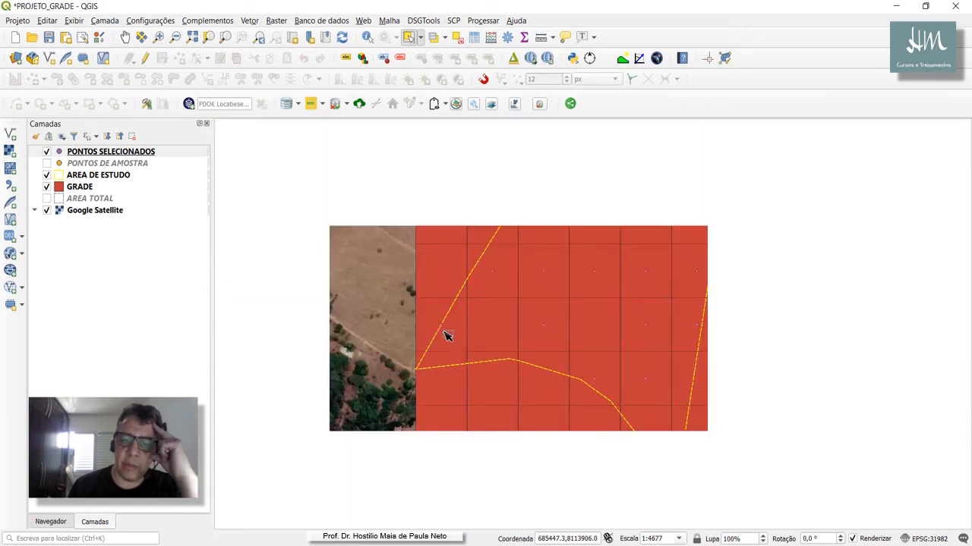
{"action": "scroll", "coordinate": [480, 340], "scroll_direction": "down", "scroll_amount": 1}
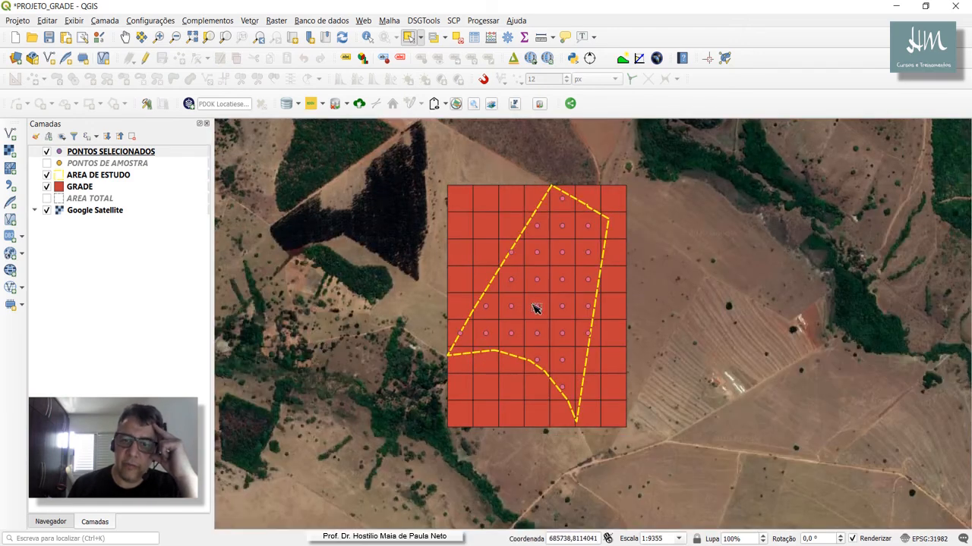
{"action": "left_click_drag", "start_coordinate": [609, 282], "coordinate": [467, 299]}
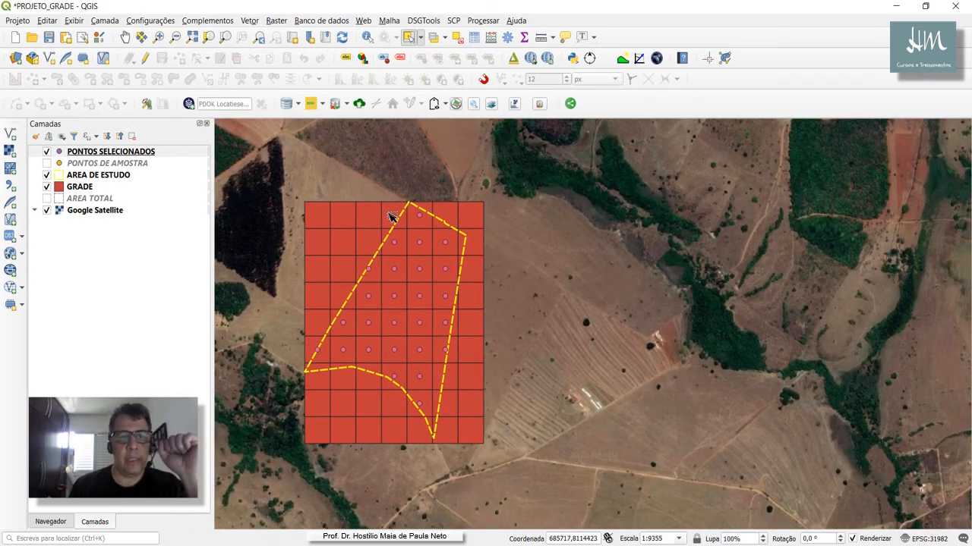
Save the PROJETO_GRADE project with the exported points layer
{"action": "left_click", "coordinate": [48, 38]}
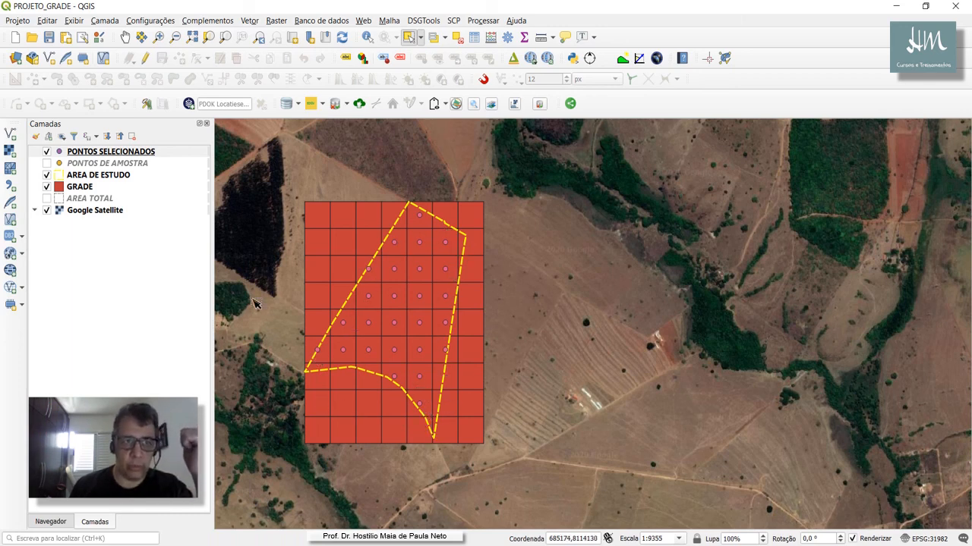
{"action": "left_click", "coordinate": [49, 40]}
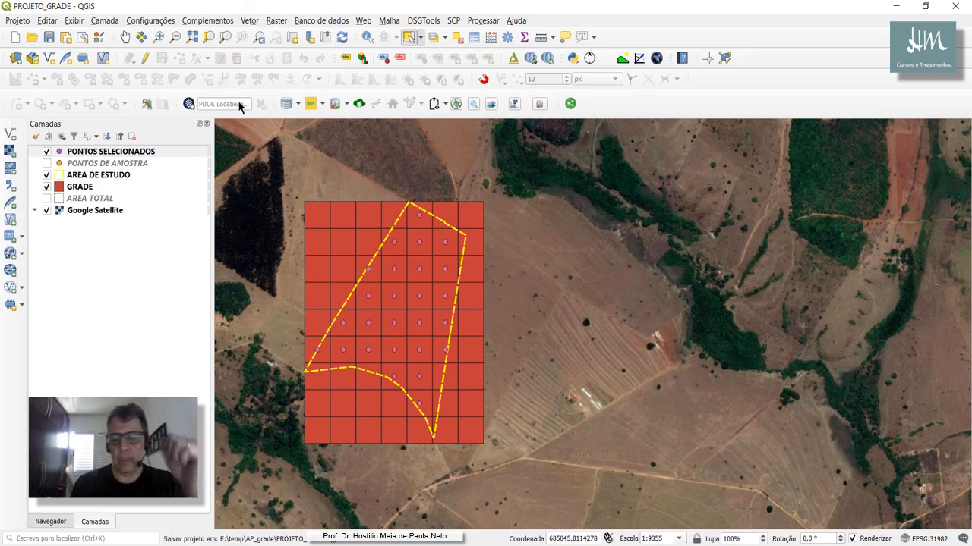